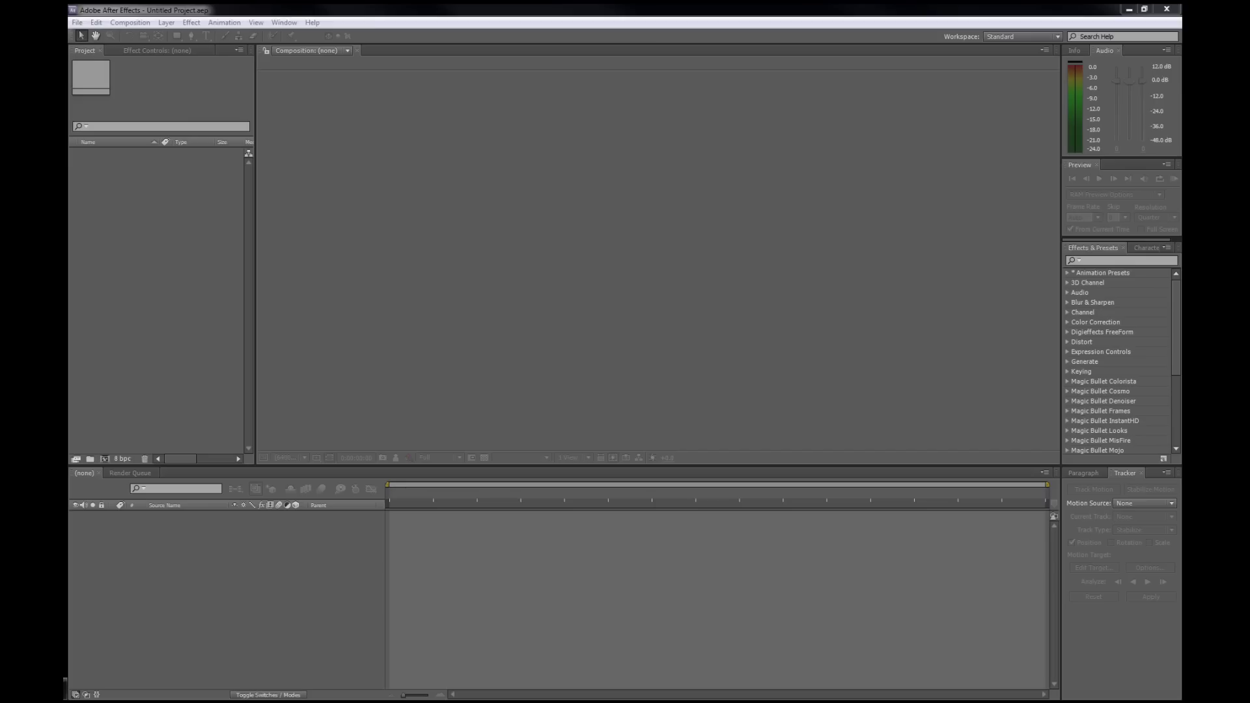
Import Tilly.mov and conform its frame rate to 23.976 fps instead of 29.97
drag(160, 232, 209, 257)
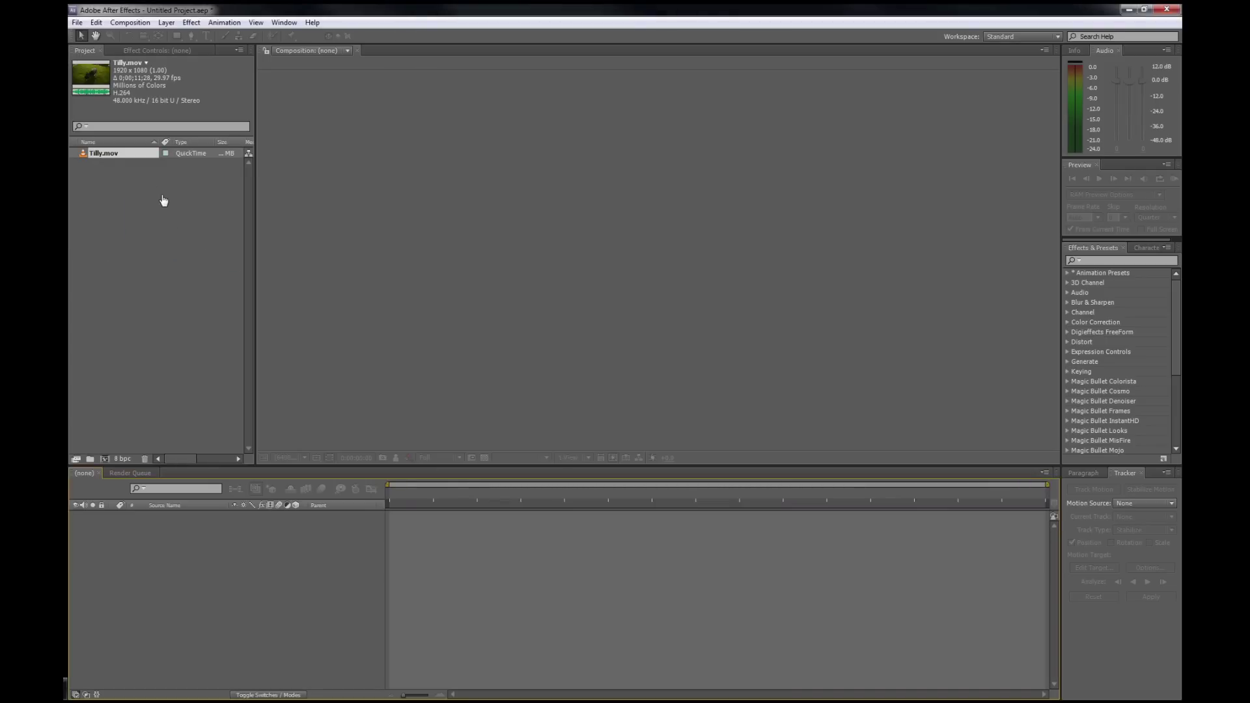
right_click(110, 155)
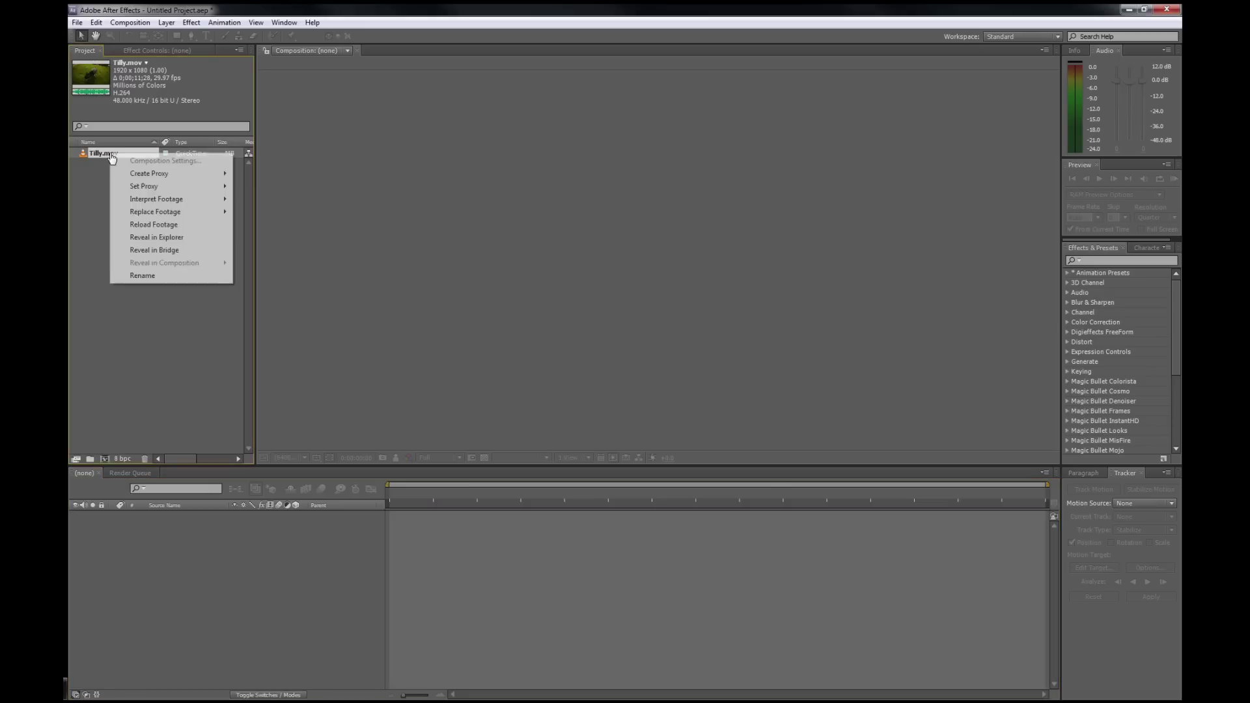
mouse_move(163, 200)
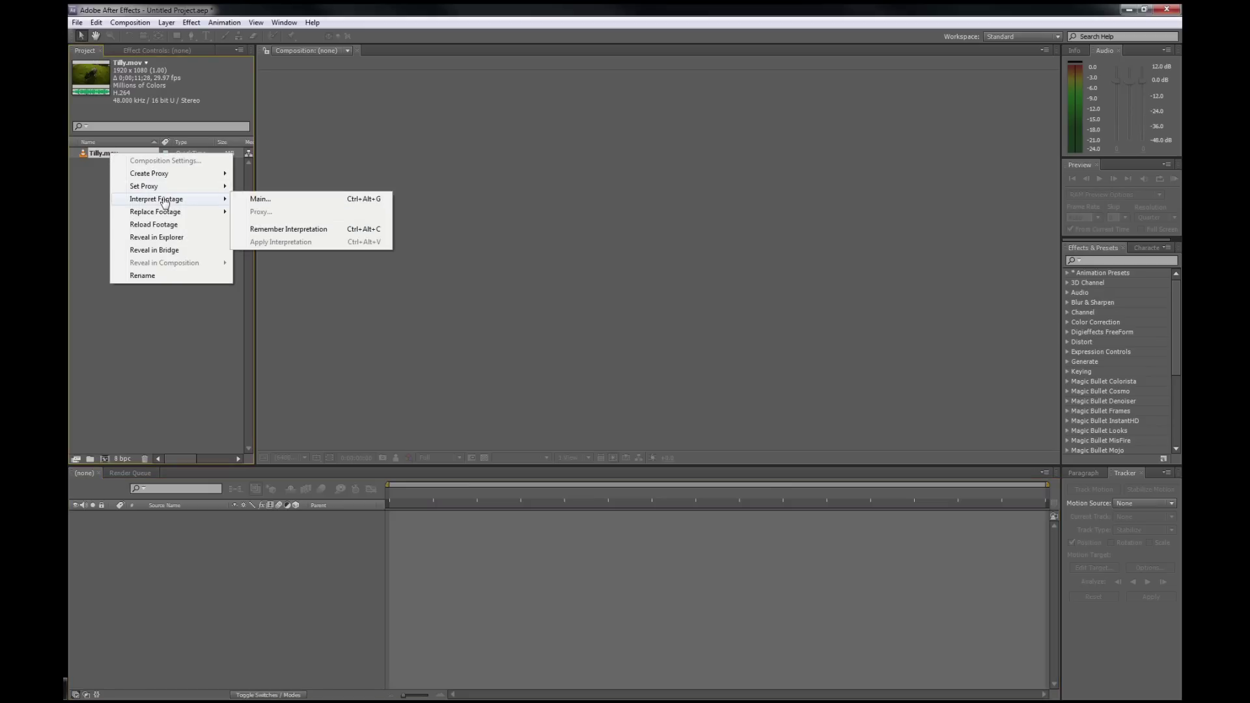
click(268, 200)
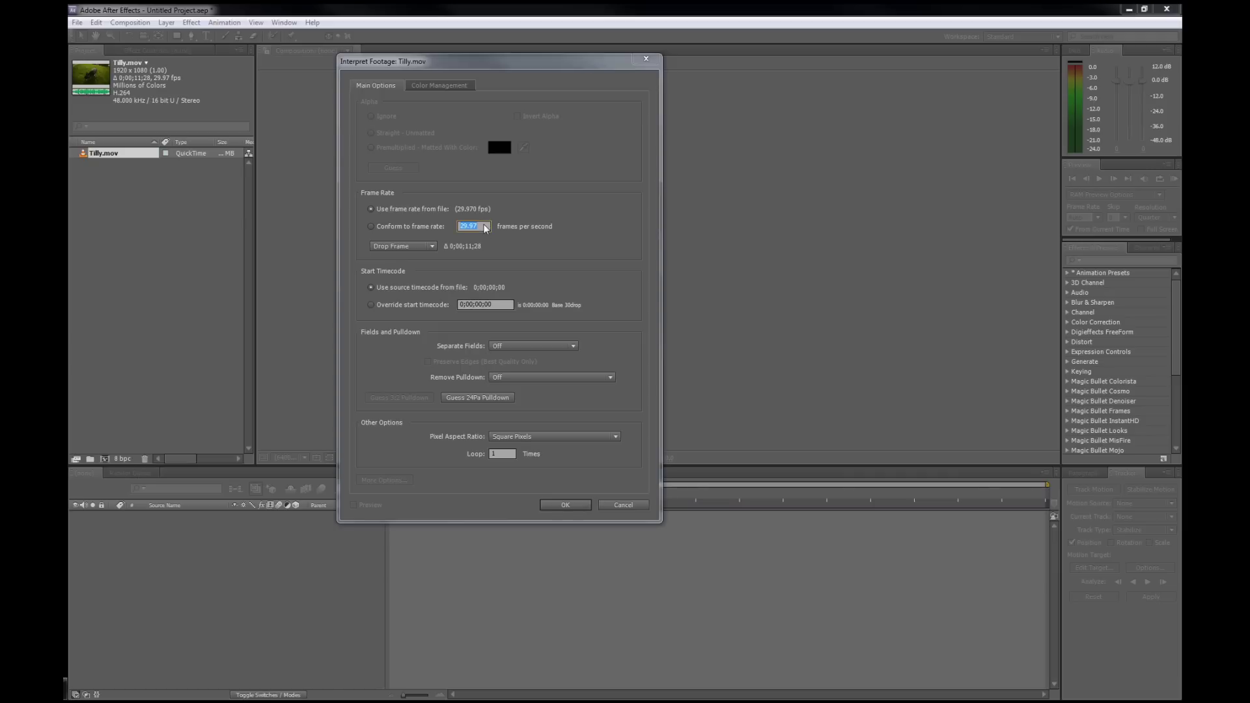
text(23)
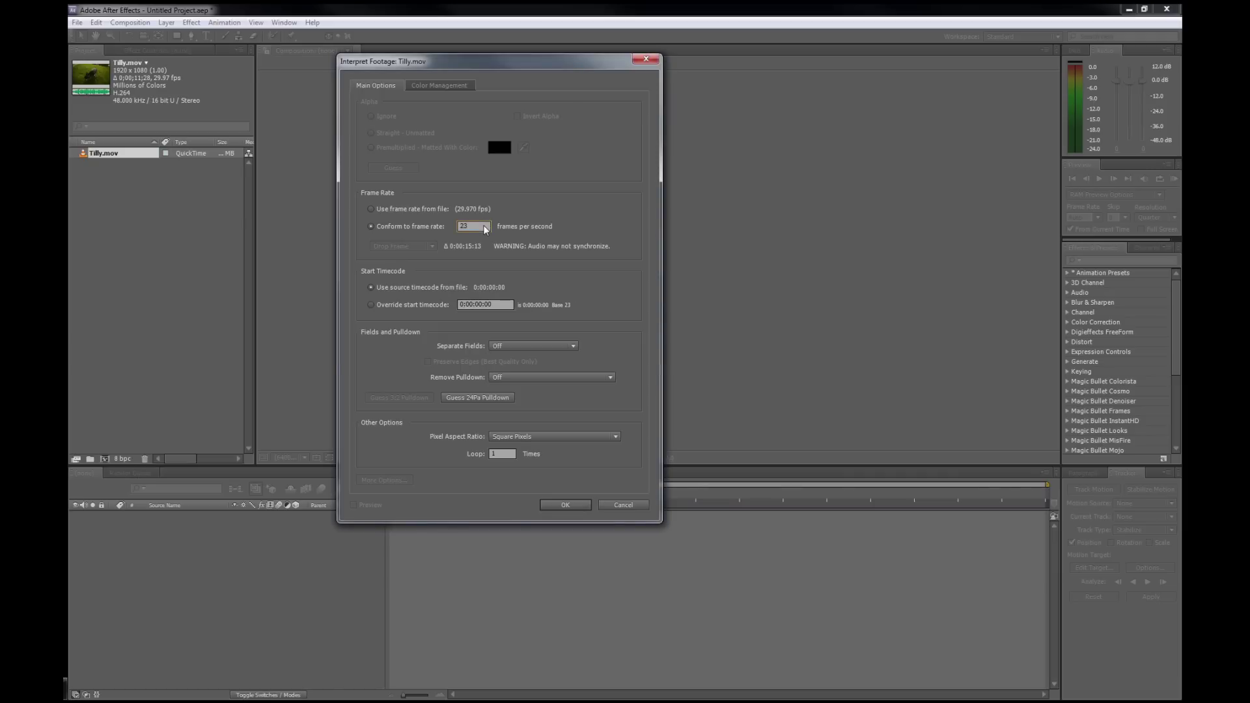
text(.976)
click(573, 509)
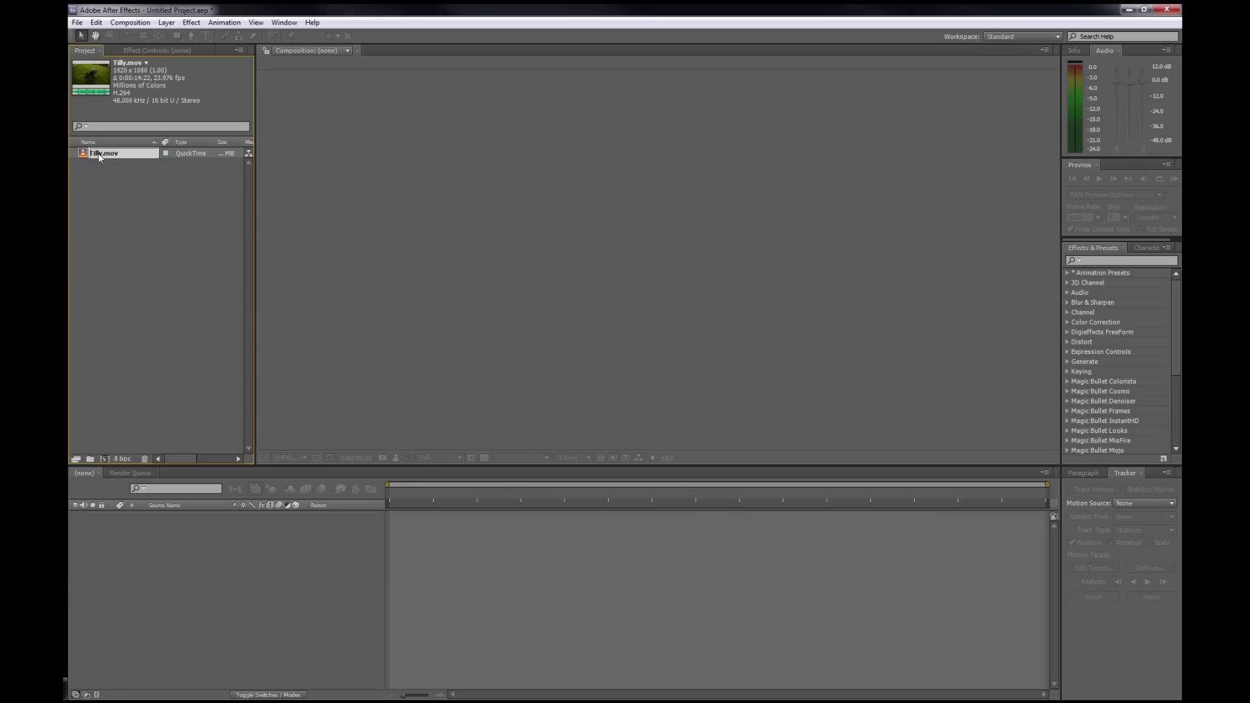
Create a Tilly composition from Tilly.mov and inspect the layer's property groups
drag(98, 153, 103, 456)
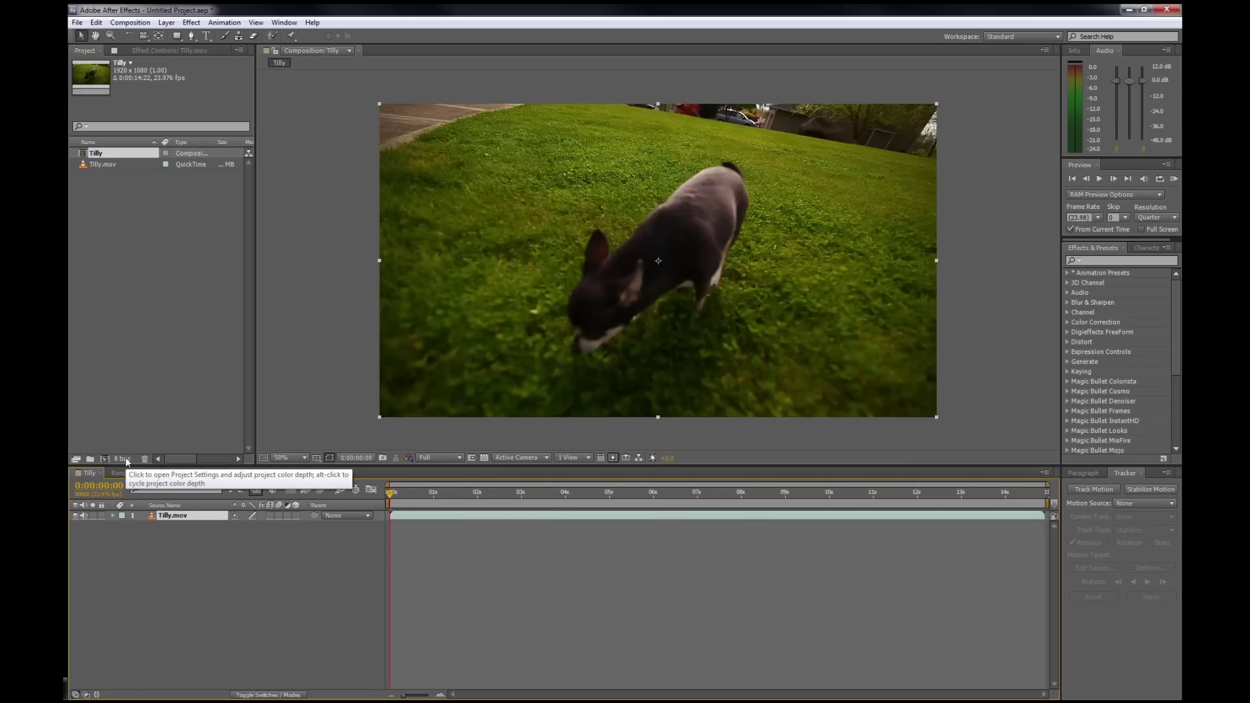
click(112, 515)
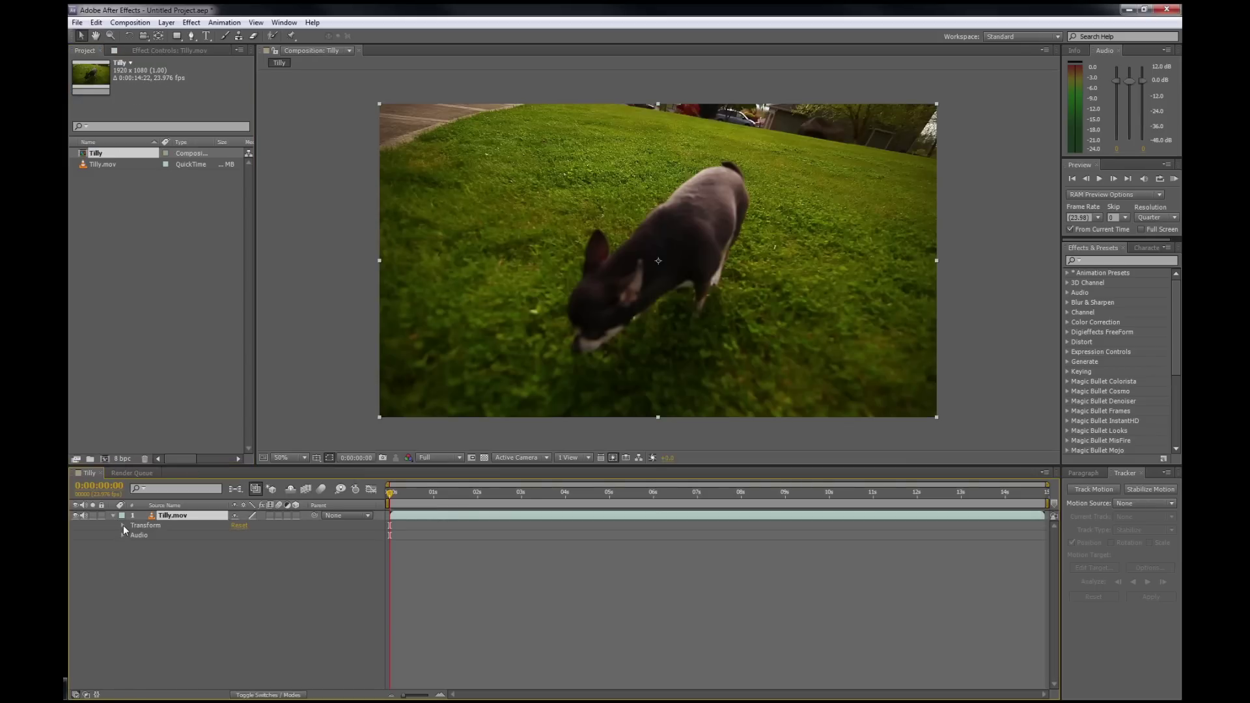
click(123, 534)
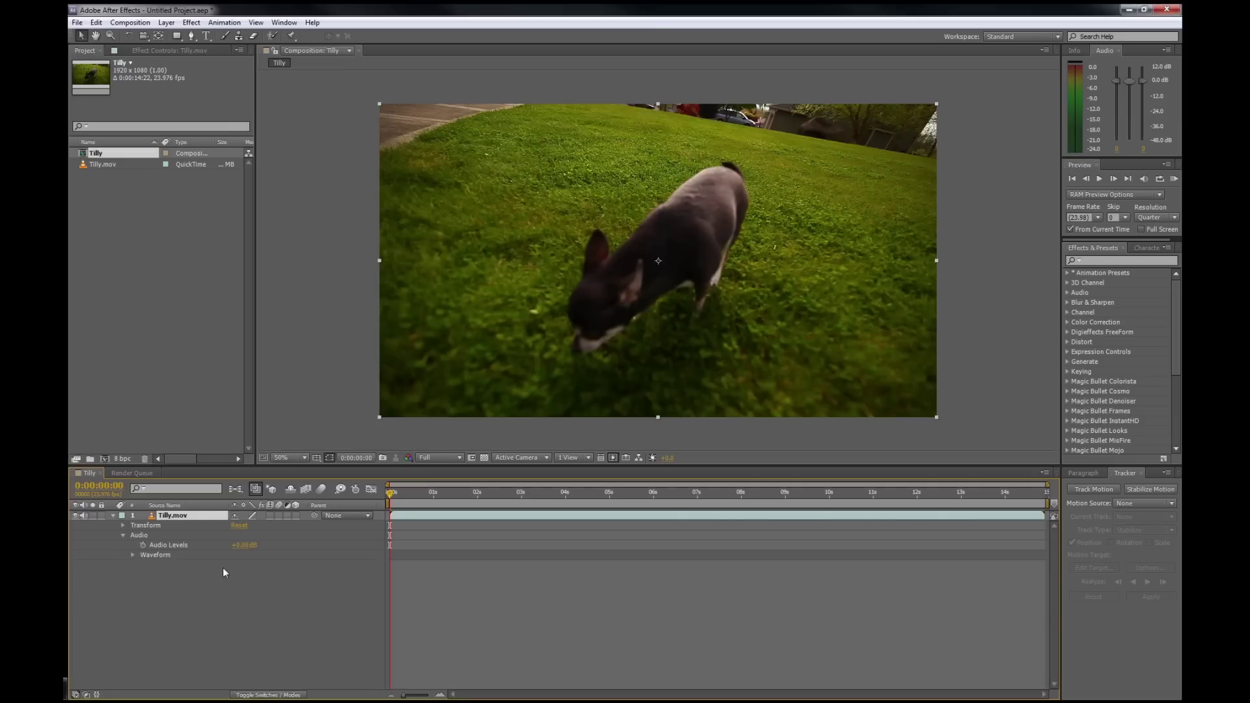
click(124, 535)
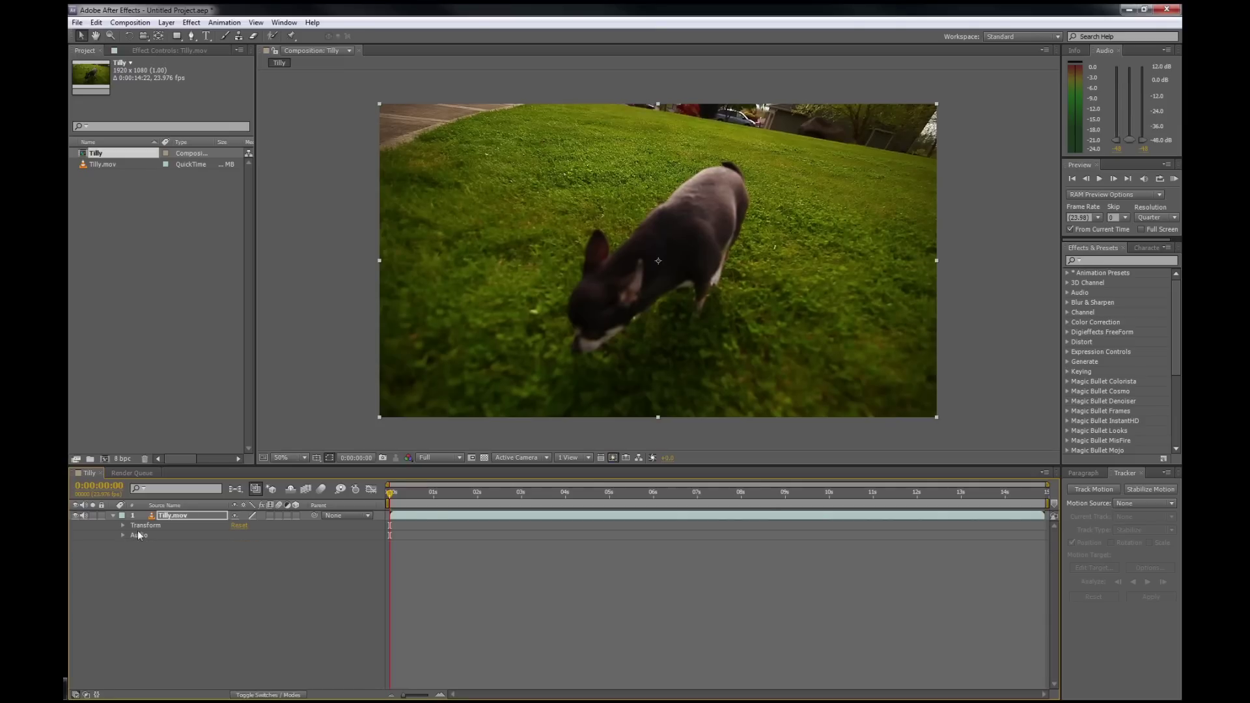
Enable time remapping on the Tilly.mov layer
right_click(188, 517)
mouse_move(281, 178)
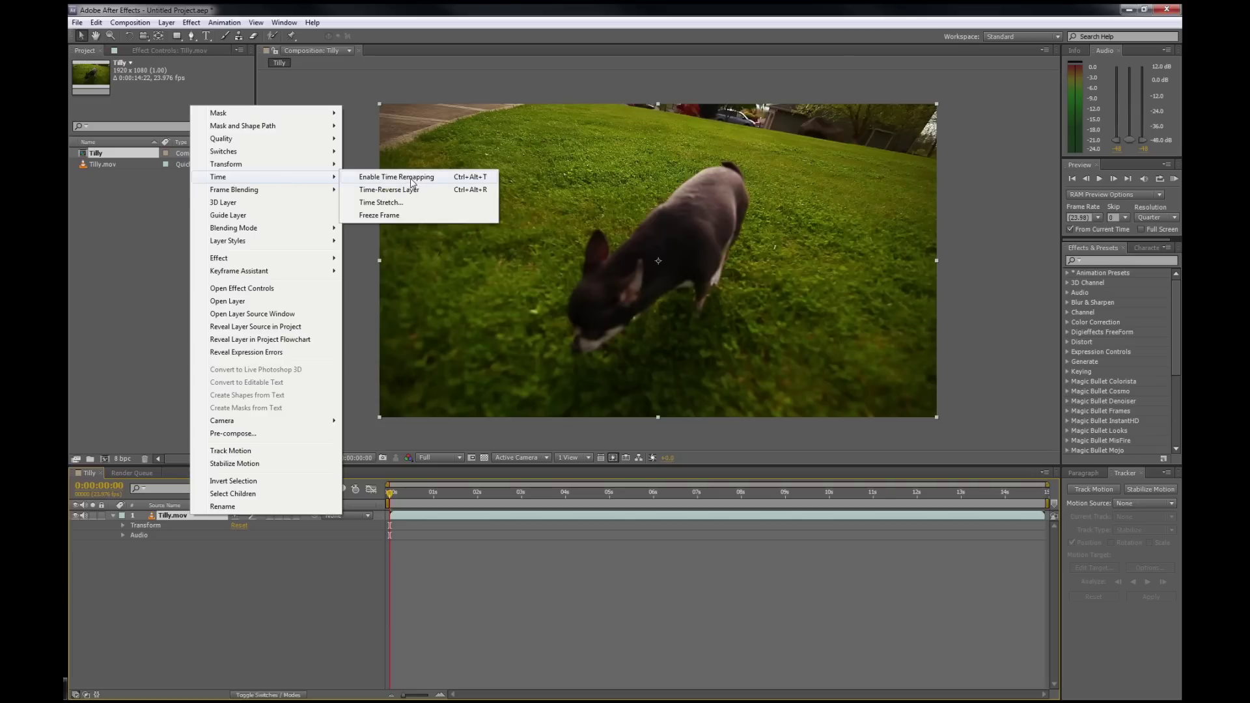
click(411, 179)
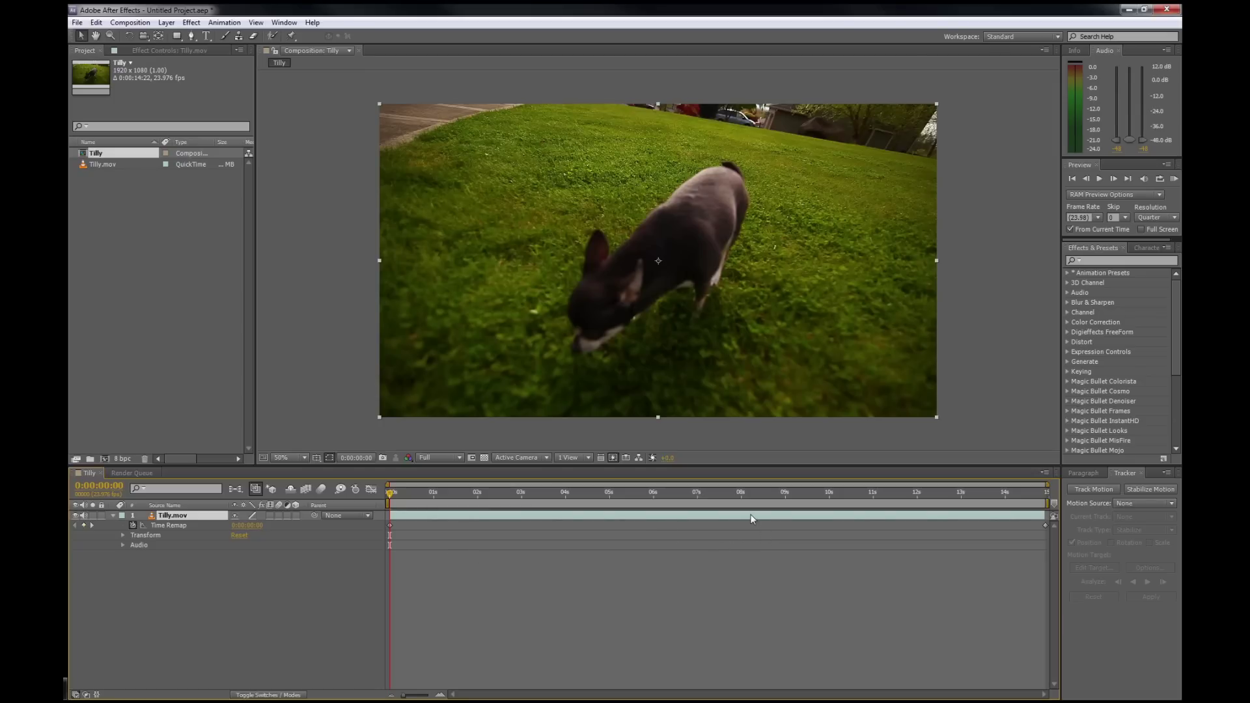
Set the Tilly composition's duration to 0:00:22:22 in Composition Settings
right_click(117, 153)
click(157, 161)
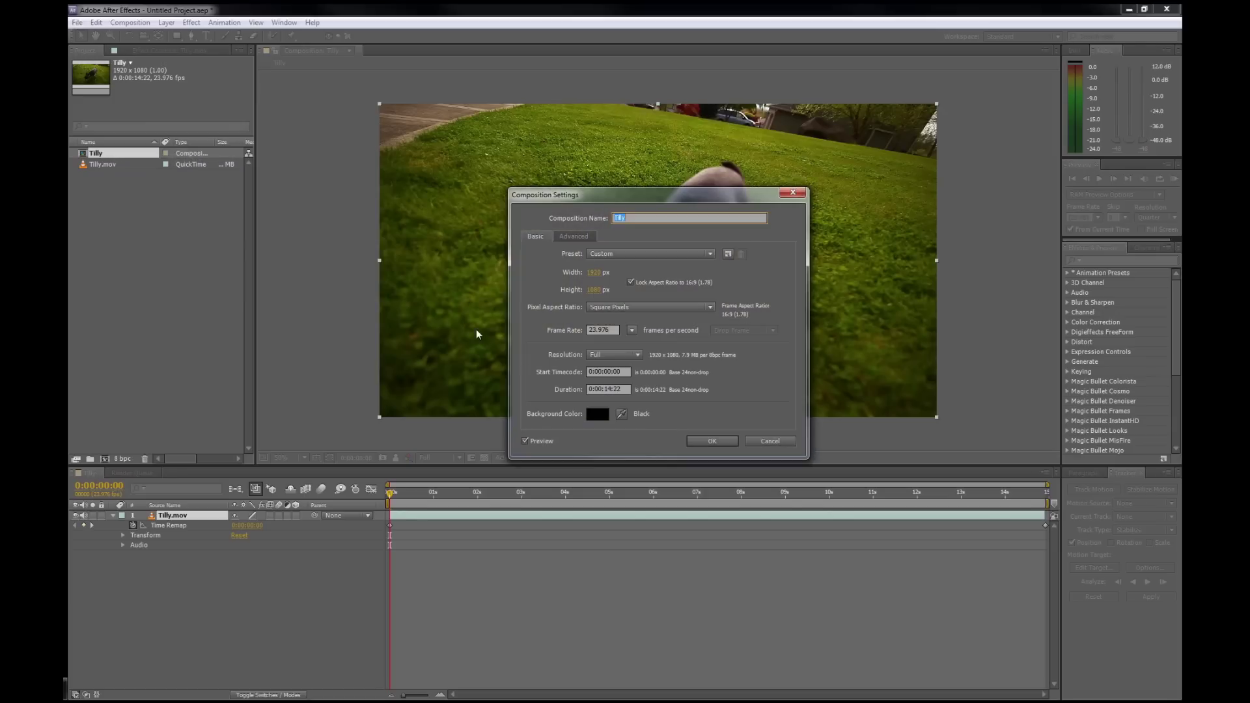
drag(604, 388, 611, 389)
drag(612, 391, 616, 386)
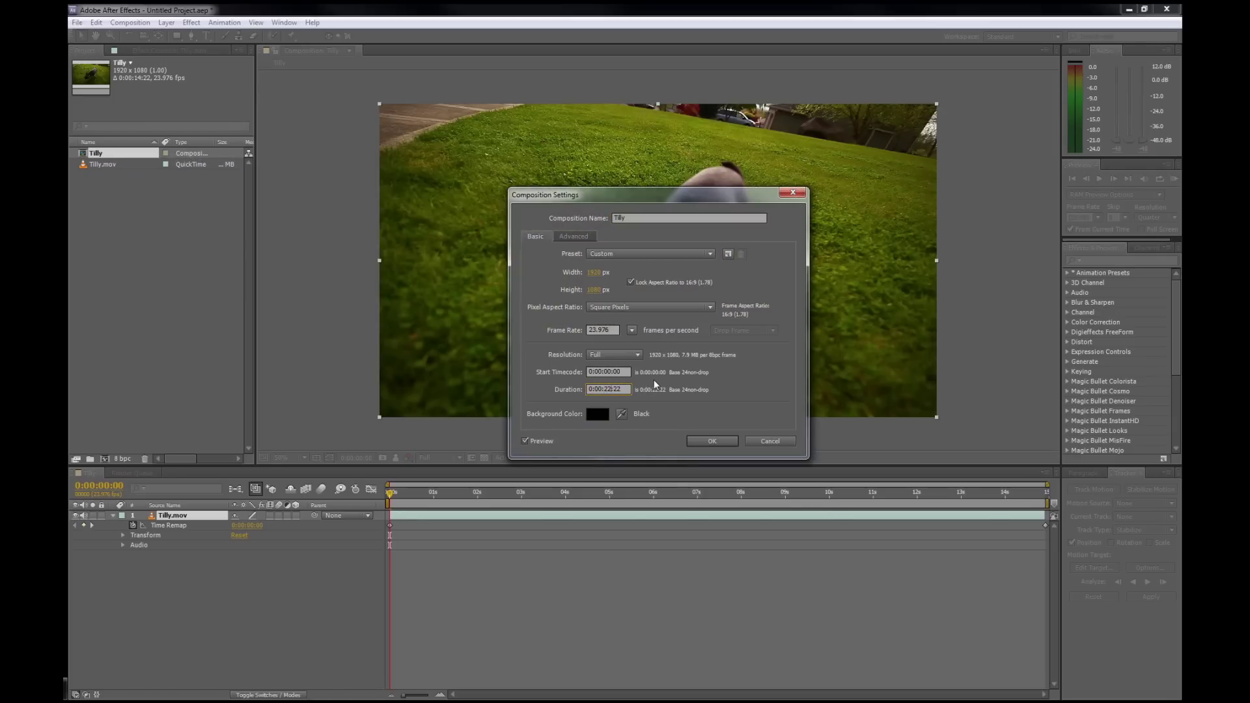
click(712, 443)
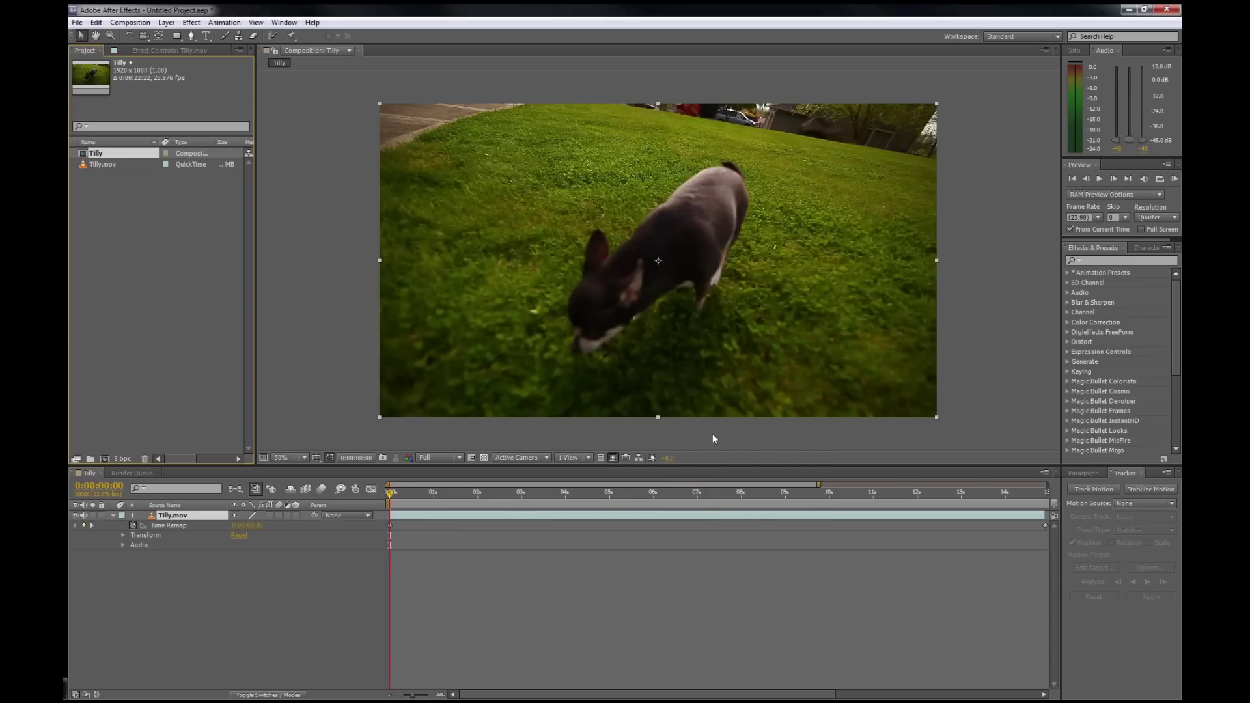
Stretch the Tilly.mov layer's out point to the end of the composition
drag(413, 695, 404, 696)
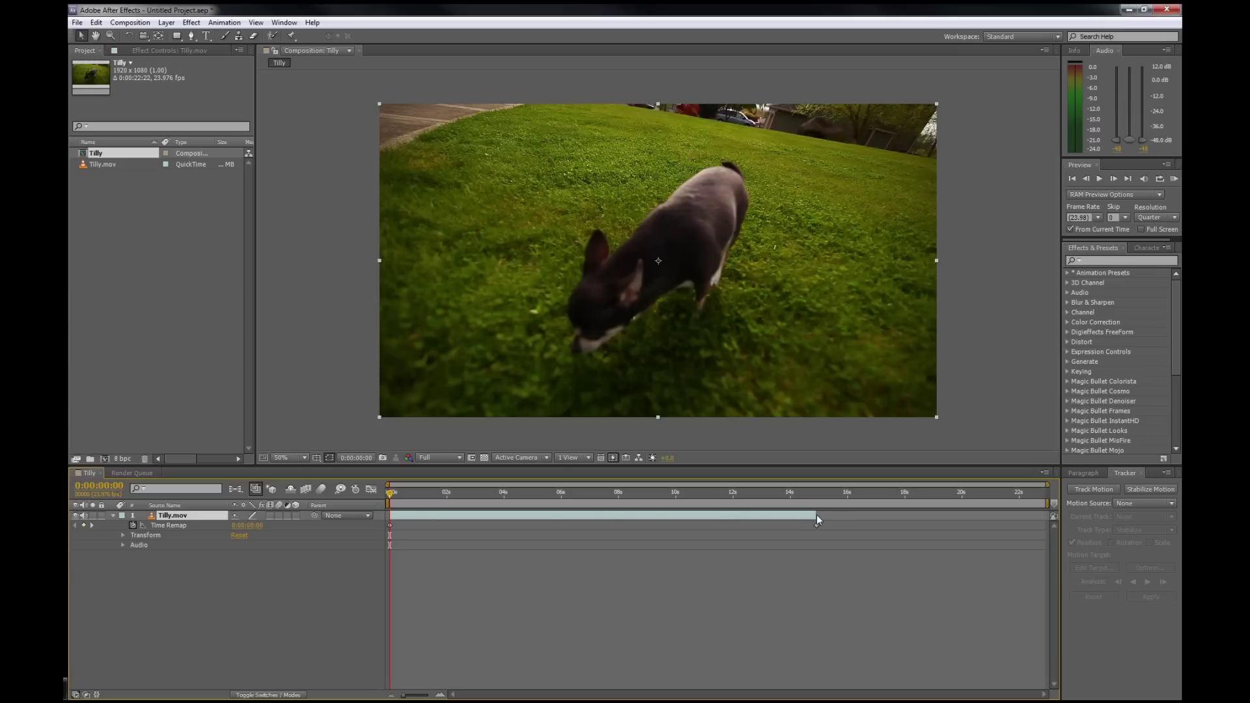
drag(816, 514, 892, 513)
drag(1046, 517, 1049, 515)
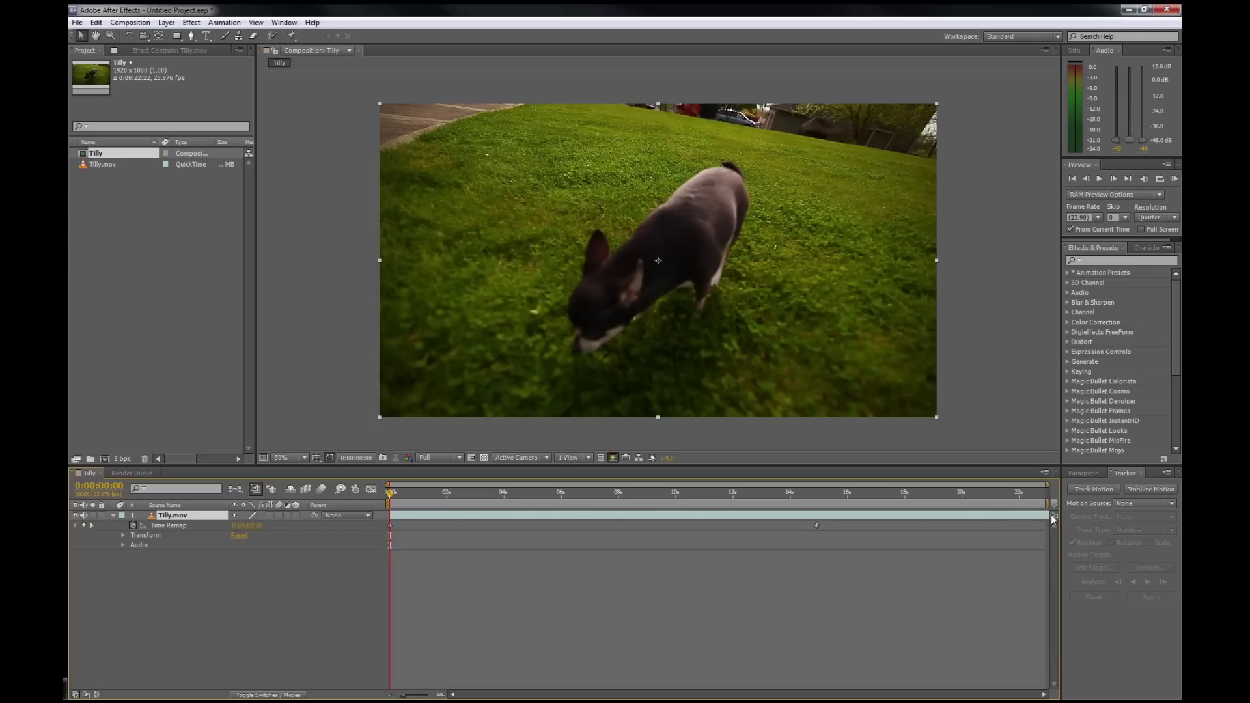
Add a Time Remap keyframe at 0:00:10:05 and move the last keyframe to about 22 seconds
click(658, 495)
mouse_move(658, 498)
mouse_down()
mouse_move(698, 503)
mouse_move(682, 499)
mouse_up()
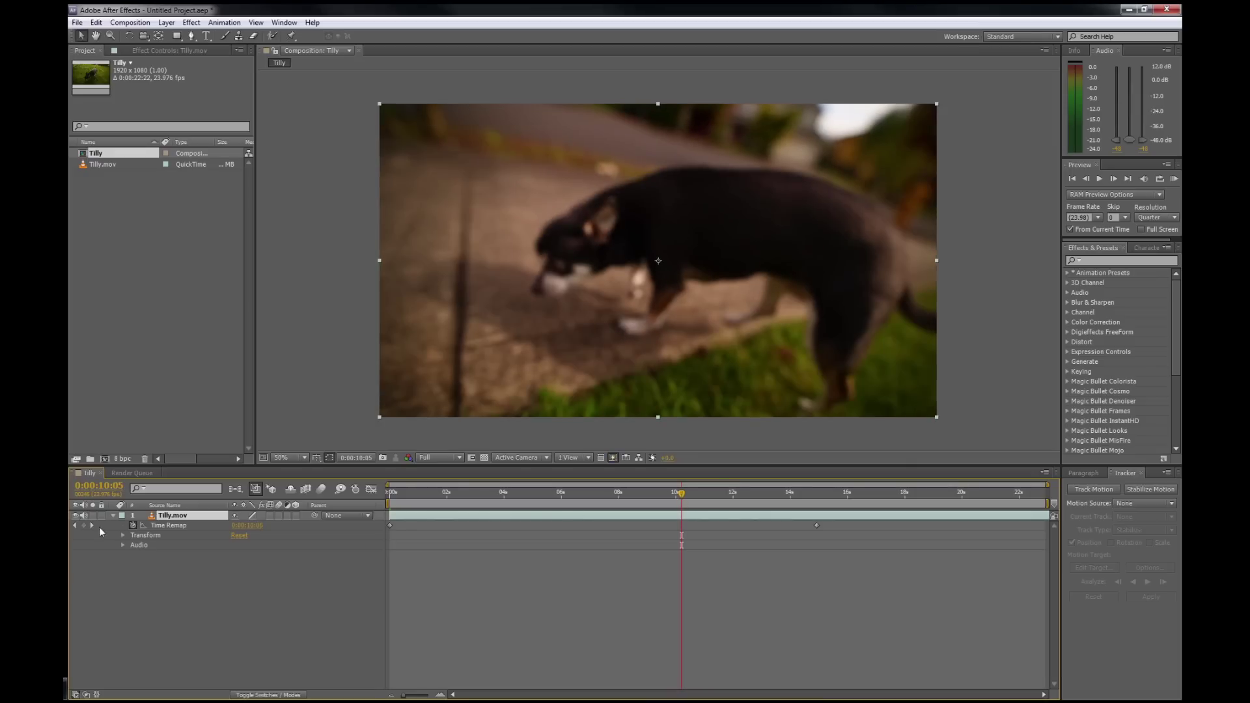
click(83, 525)
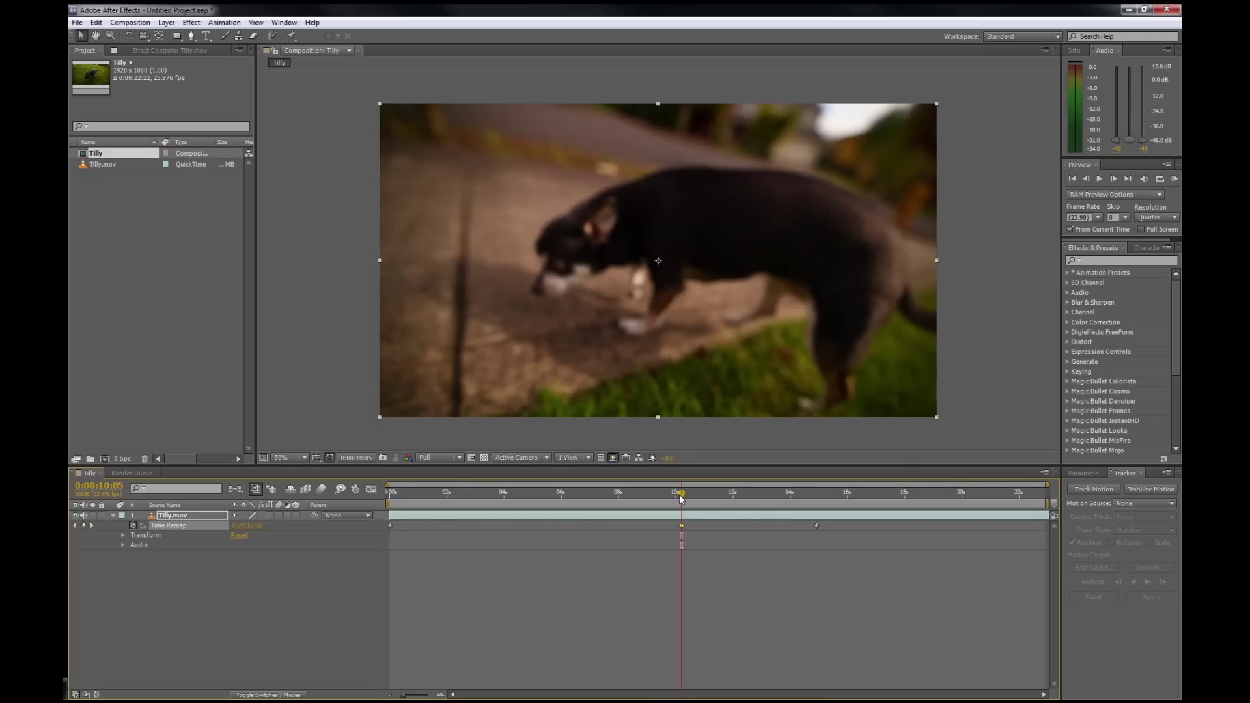
drag(683, 498, 792, 504)
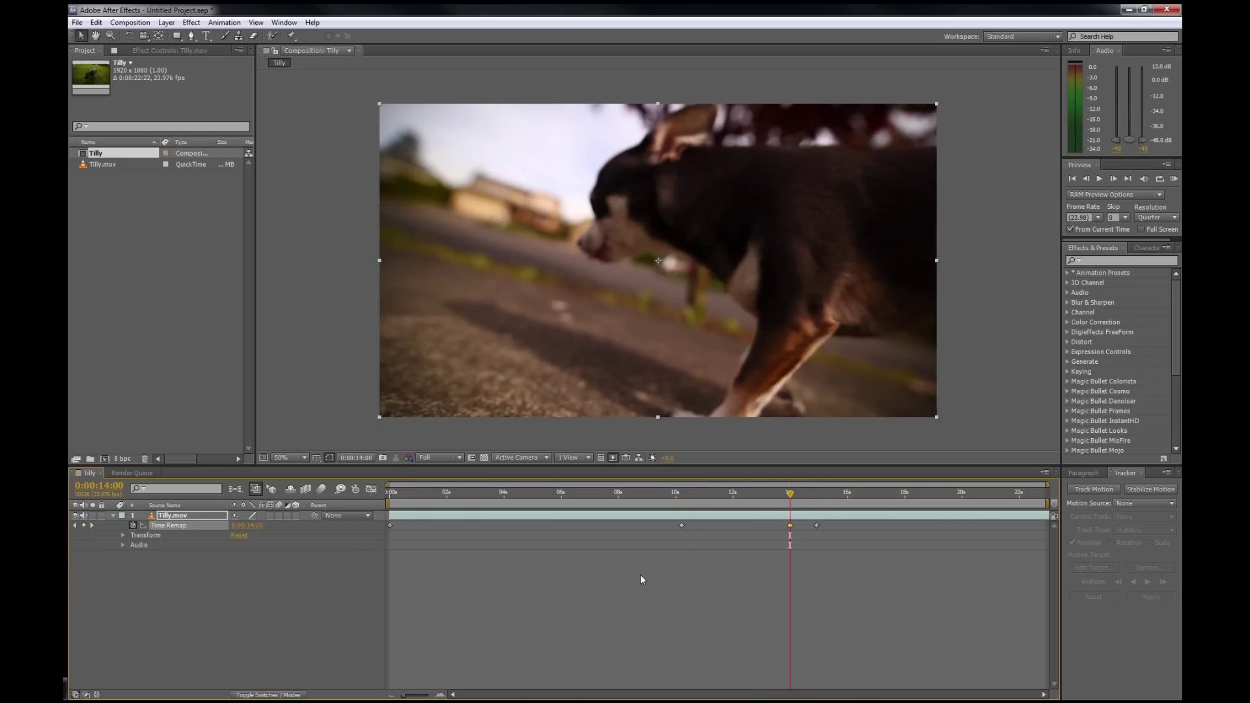
click(867, 580)
drag(850, 570, 1015, 523)
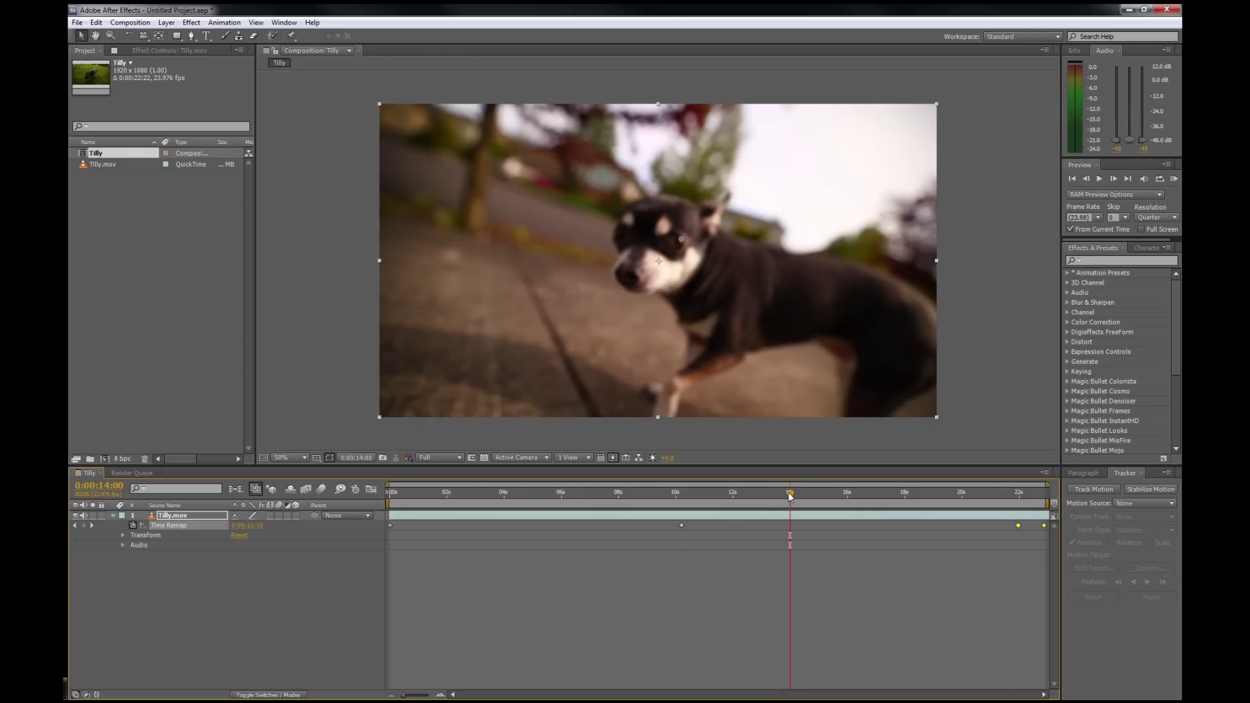
drag(790, 493, 761, 494)
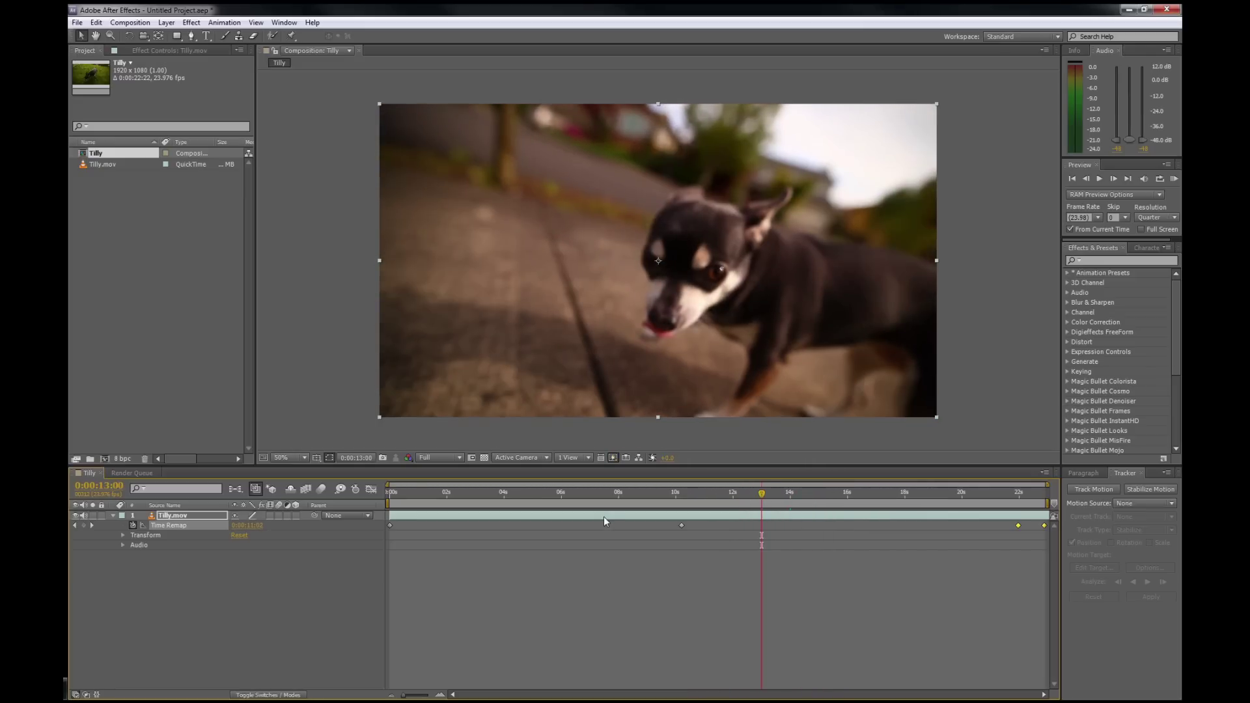
Set Tilly.mov's frame blending to Pixel Motion and enable composition frame blending
right_click(181, 518)
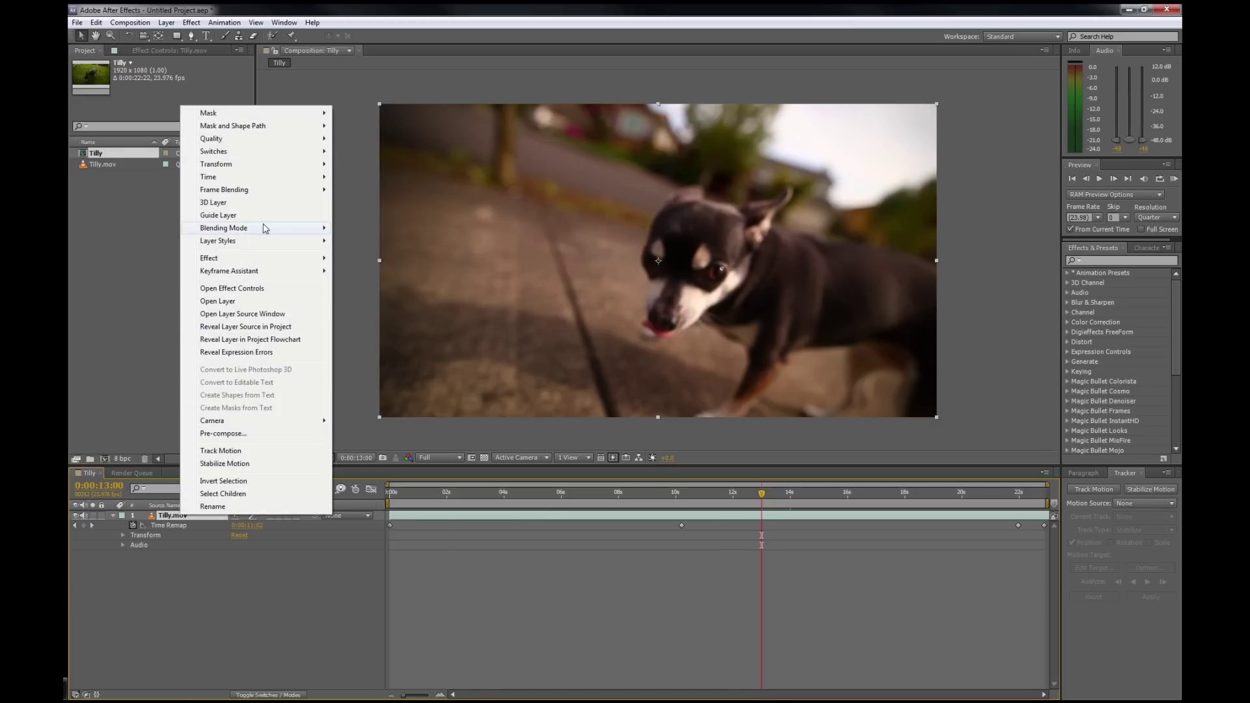
mouse_move(264, 229)
mouse_move(247, 191)
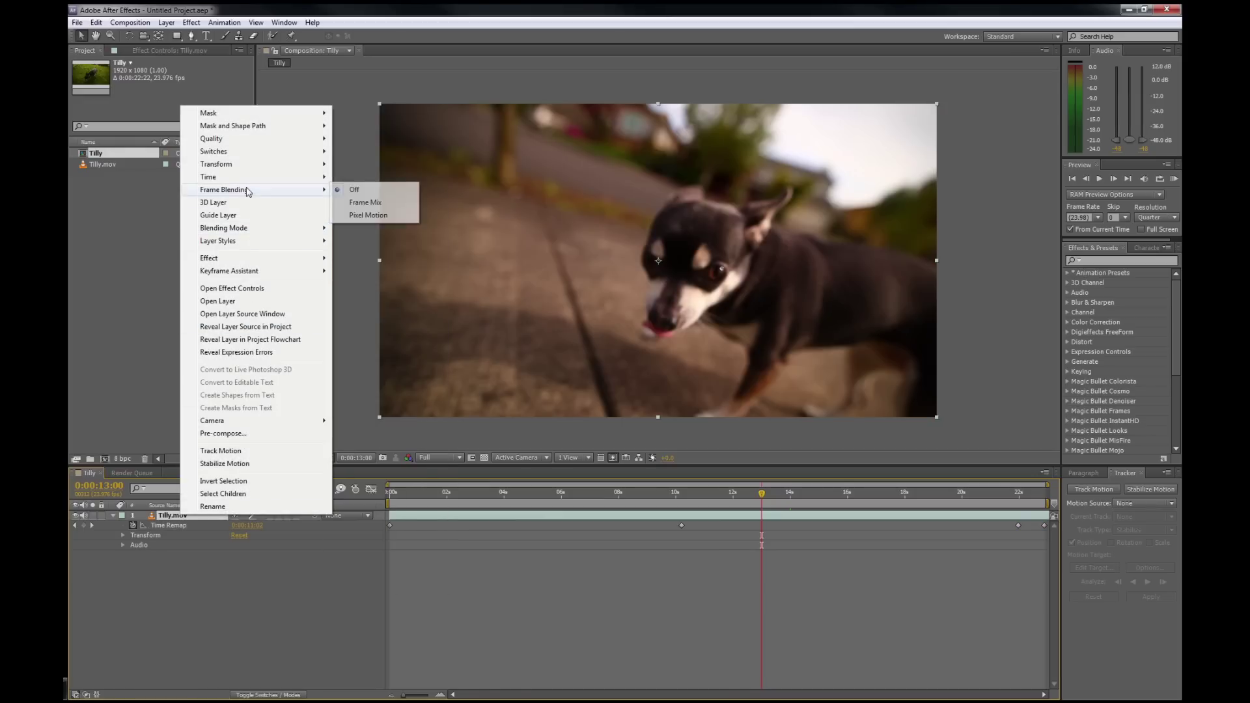
click(393, 219)
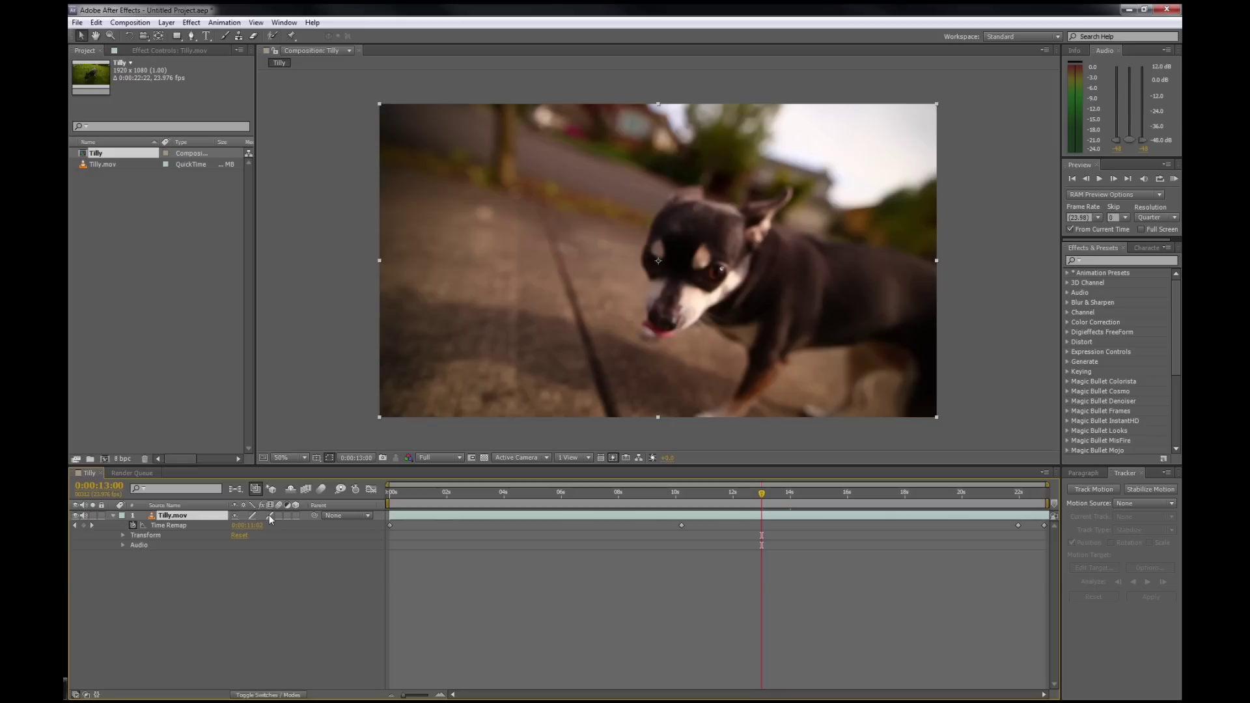
click(305, 489)
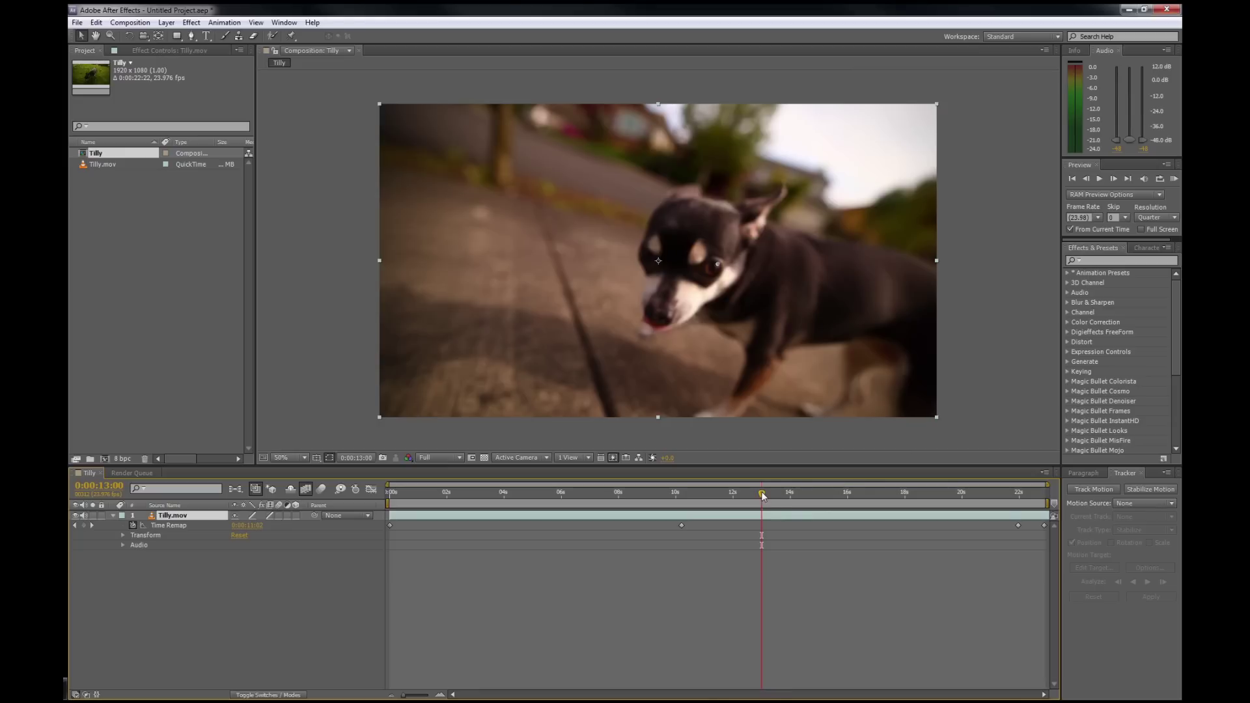
Make the 10-second and 22-second Time Remap keyframes auto-bezier and check the curve
mouse_move(763, 496)
mouse_down()
mouse_move(732, 500)
mouse_move(766, 499)
mouse_move(755, 497)
mouse_up()
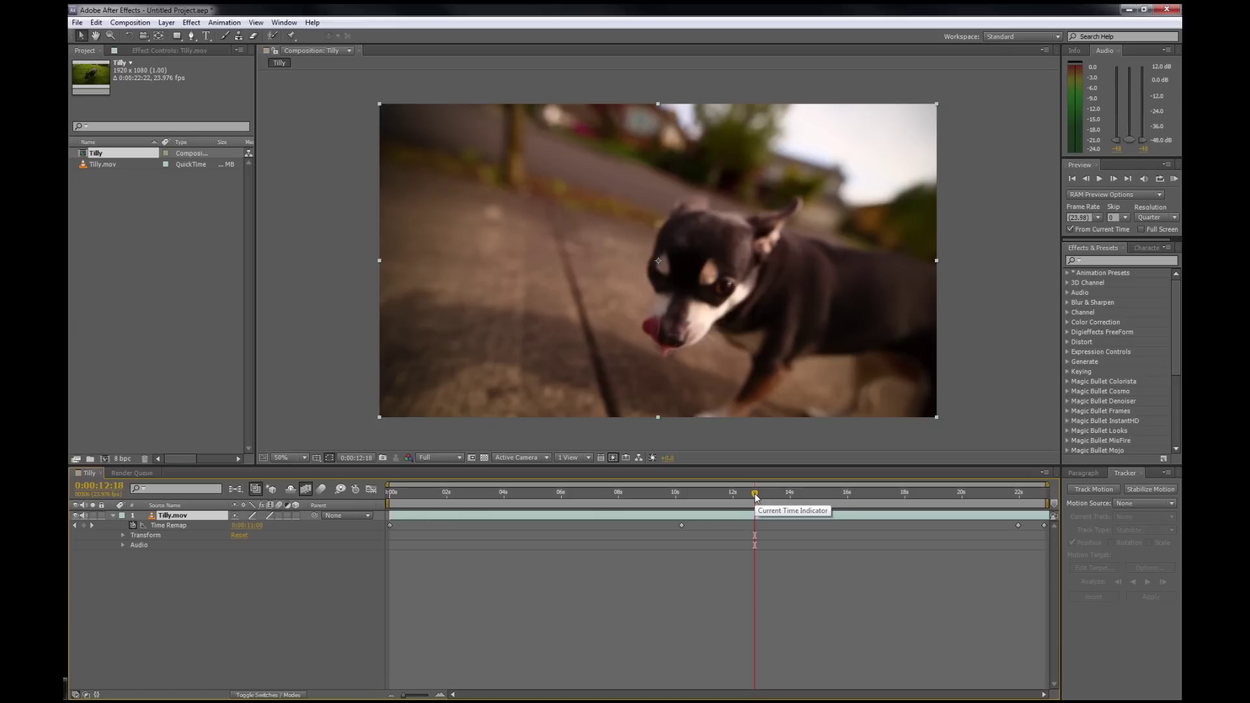
ctrl+click(682, 525)
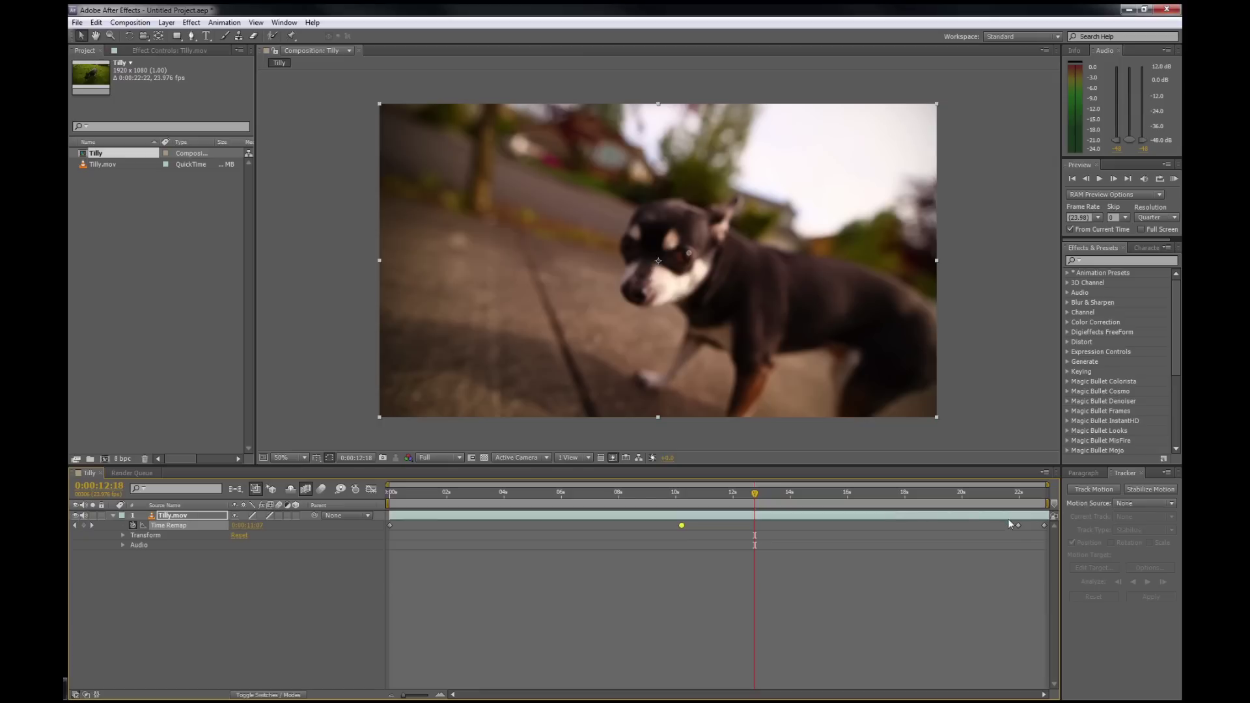
ctrl+click(1018, 525)
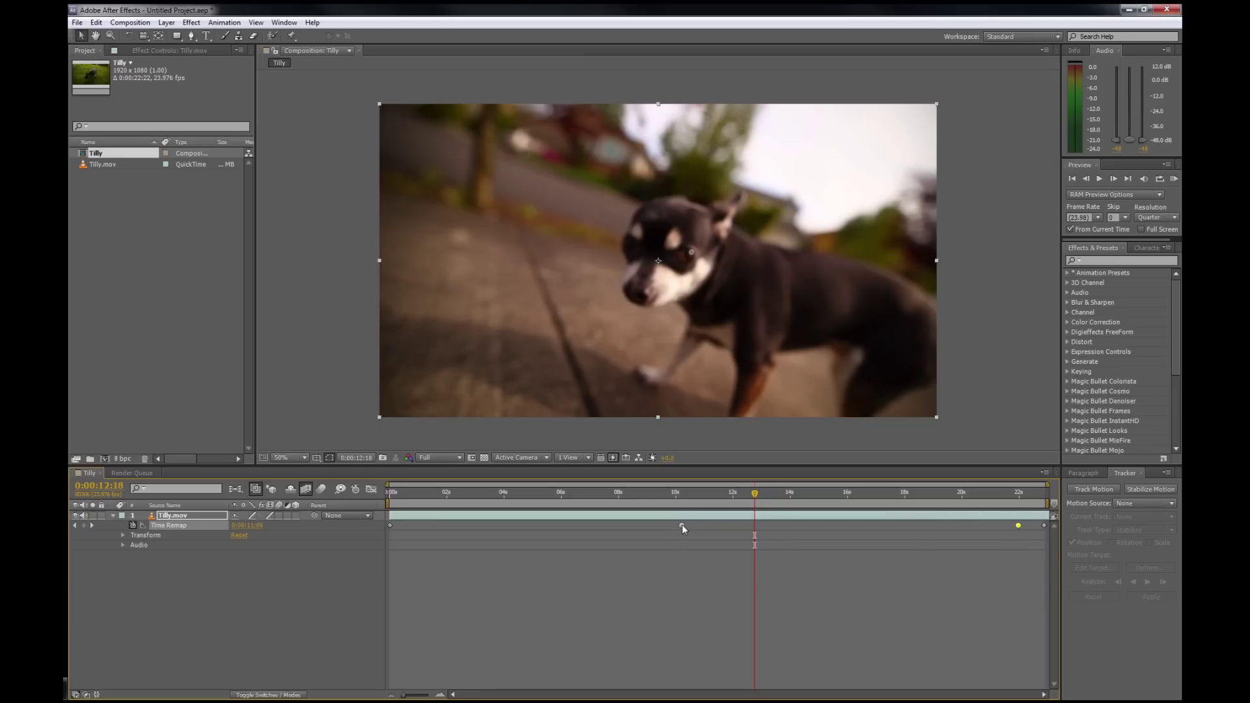
click(371, 489)
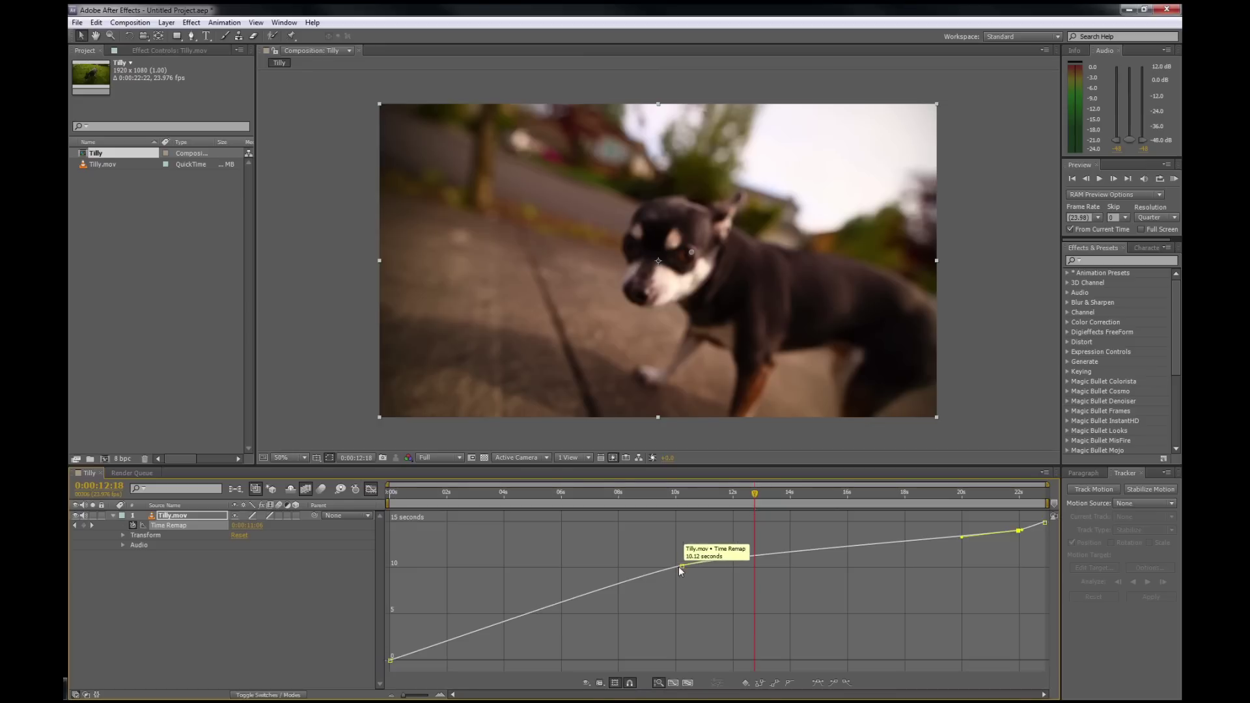
click(371, 489)
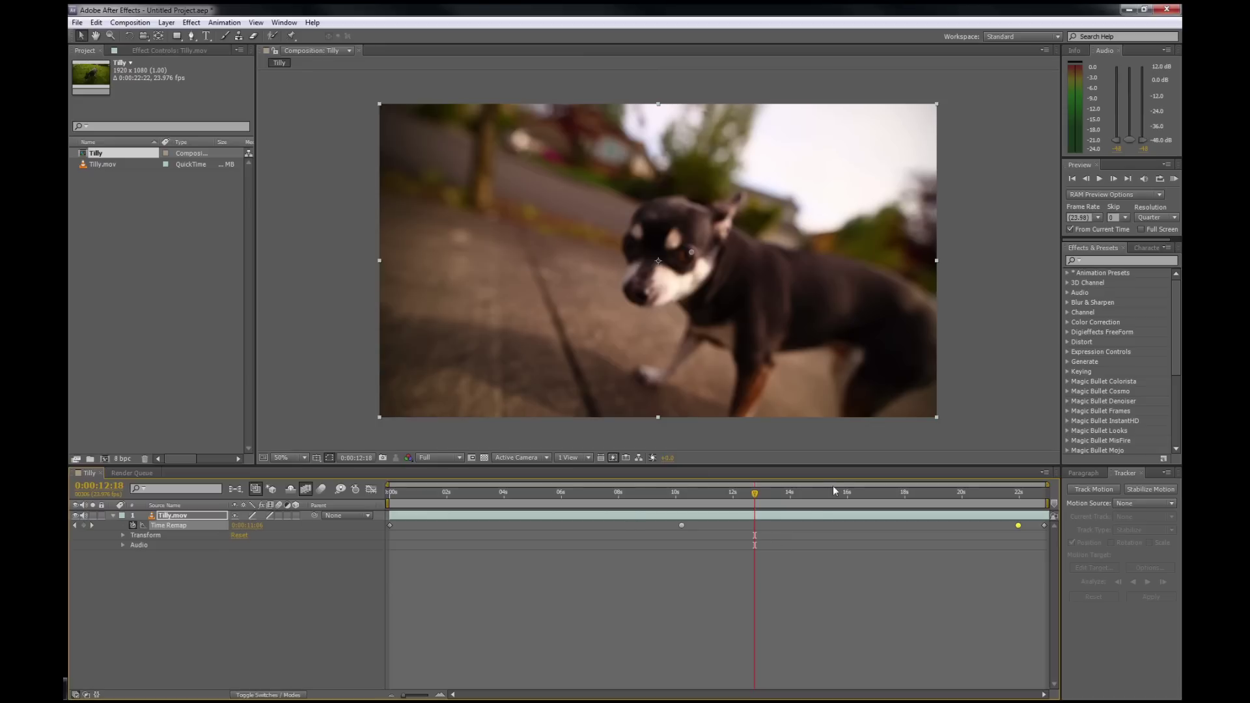
Jump to the composition's first frame, 0:00:00:00, from the Preview panel
click(1073, 180)
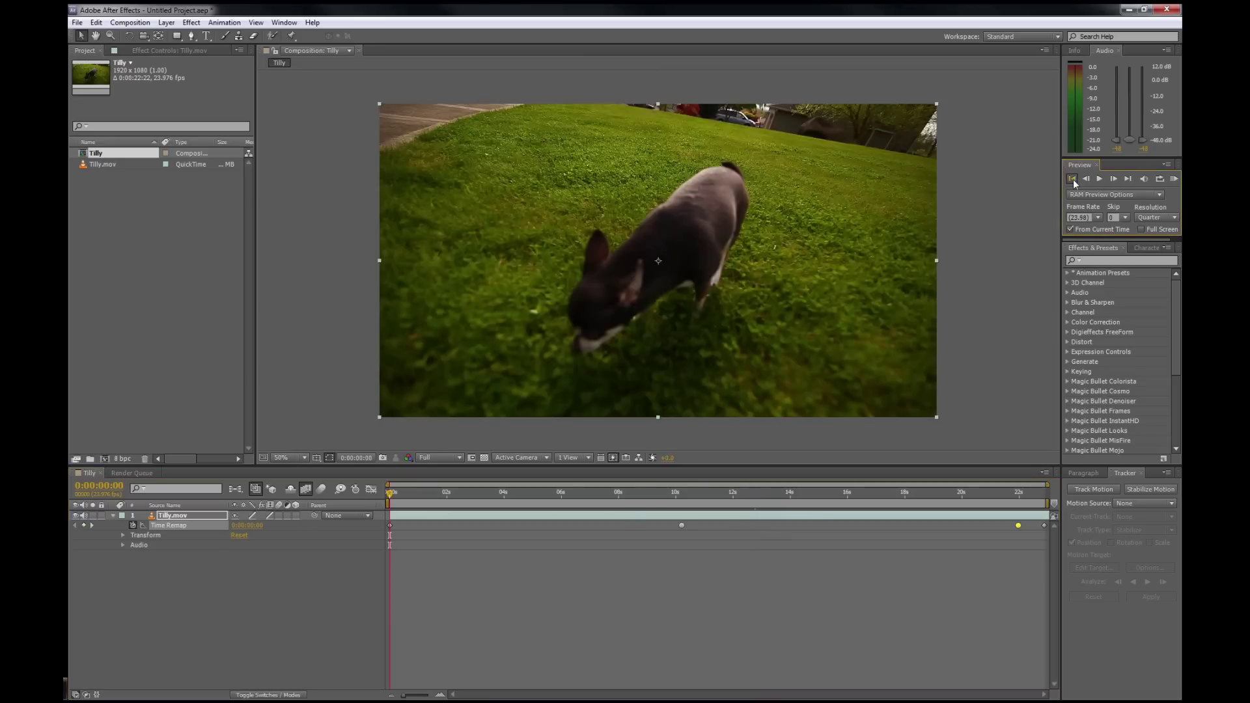